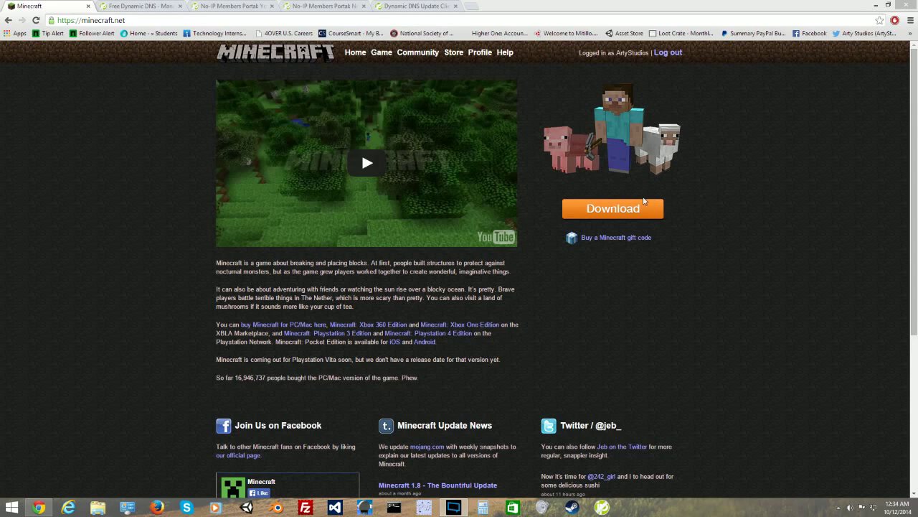
Go to the minecraft.net Download page listing the minecraft_server.1.8 exe and jar files
{"action": "left_click", "coordinate": [621, 209]}
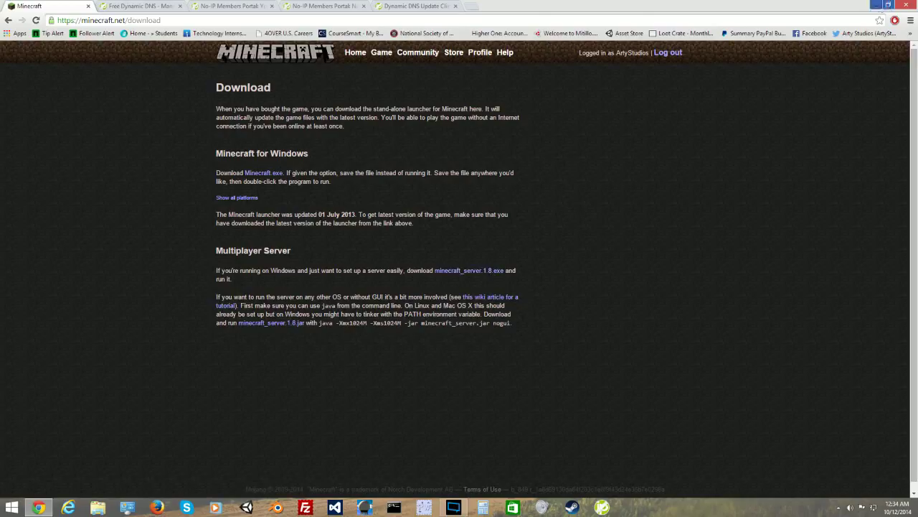
Download the 10.2 MB minecraft_server.1.8.exe and show it in the Downloads folder
{"action": "left_click", "coordinate": [483, 271]}
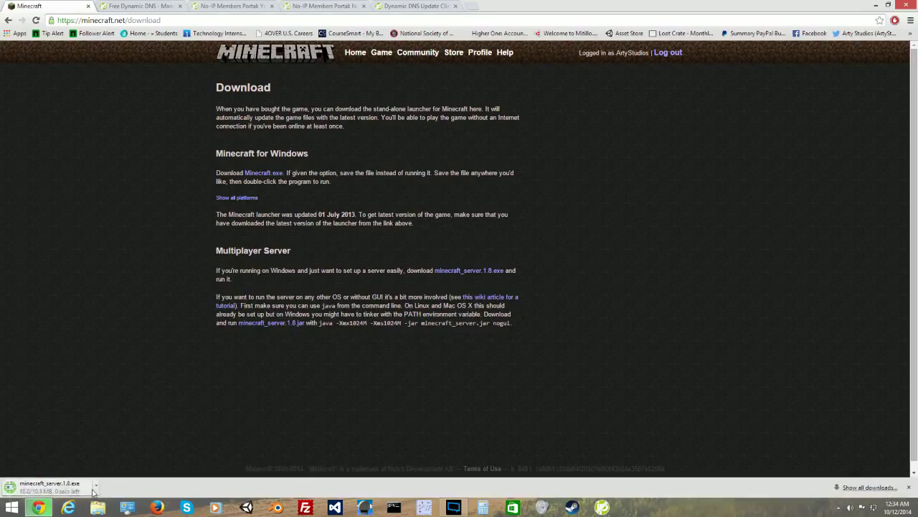
{"action": "left_click", "coordinate": [96, 487]}
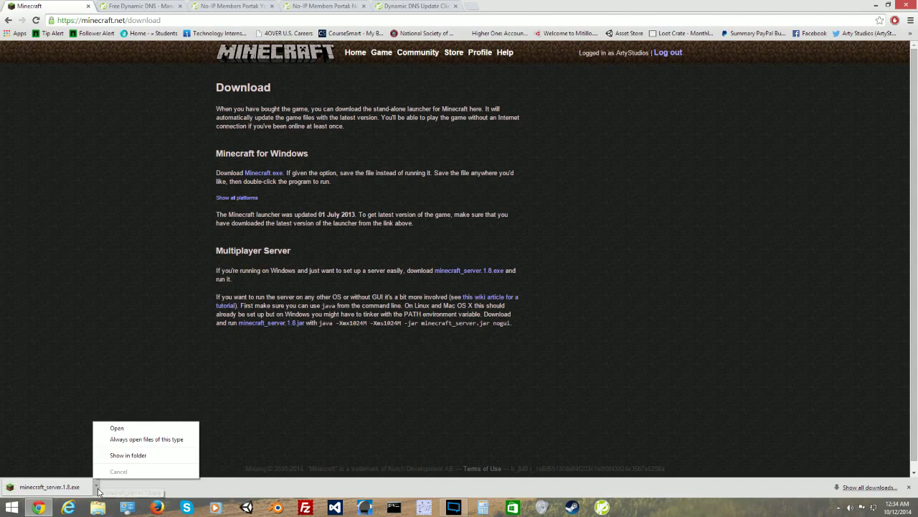
{"action": "left_click", "coordinate": [122, 457]}
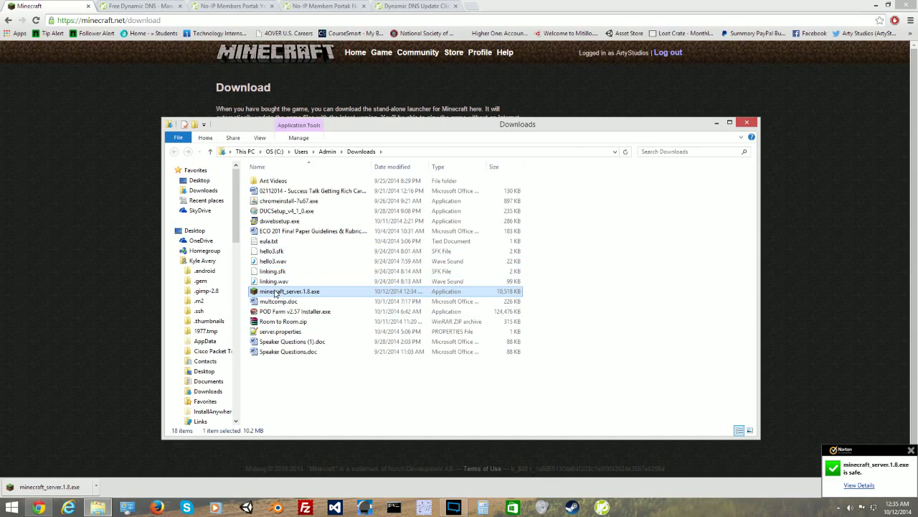
Copy minecraft_server.1.8.exe and minimize the windows to reveal the desktop
{"action": "right_click", "coordinate": [274, 293]}
{"action": "left_click", "coordinate": [323, 210]}
{"action": "left_click", "coordinate": [716, 123]}
{"action": "left_click", "coordinate": [876, 5]}
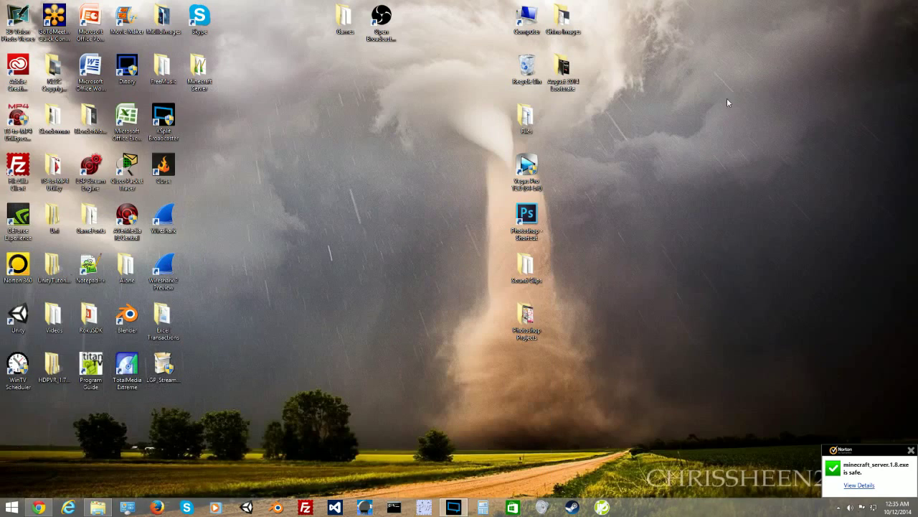
Create a new desktop folder named MSever and open it
{"action": "right_click", "coordinate": [226, 177]}
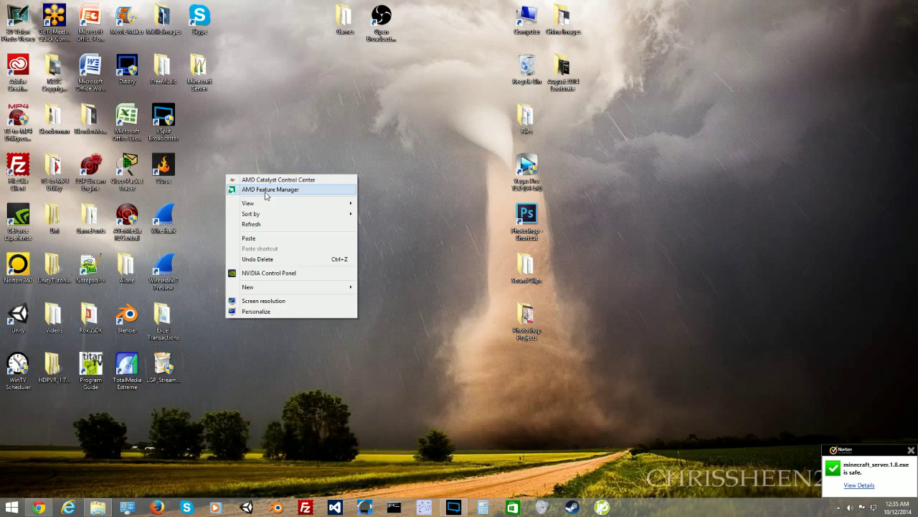
{"action": "mouse_move", "coordinate": [292, 287]}
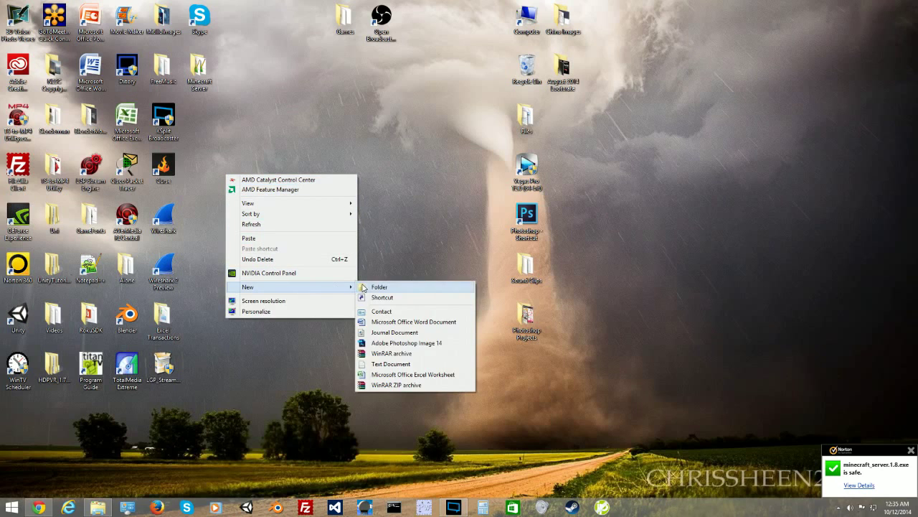
{"action": "left_click", "coordinate": [365, 286]}
{"action": "type", "text": "Sever"}
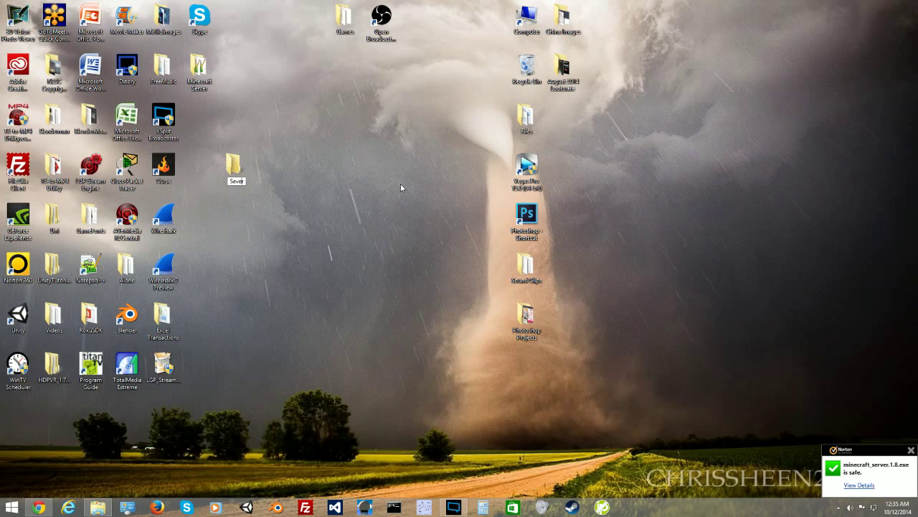
{"action": "key", "text": "Home"}
{"action": "type", "text": "M"}
{"action": "key", "text": "Return"}
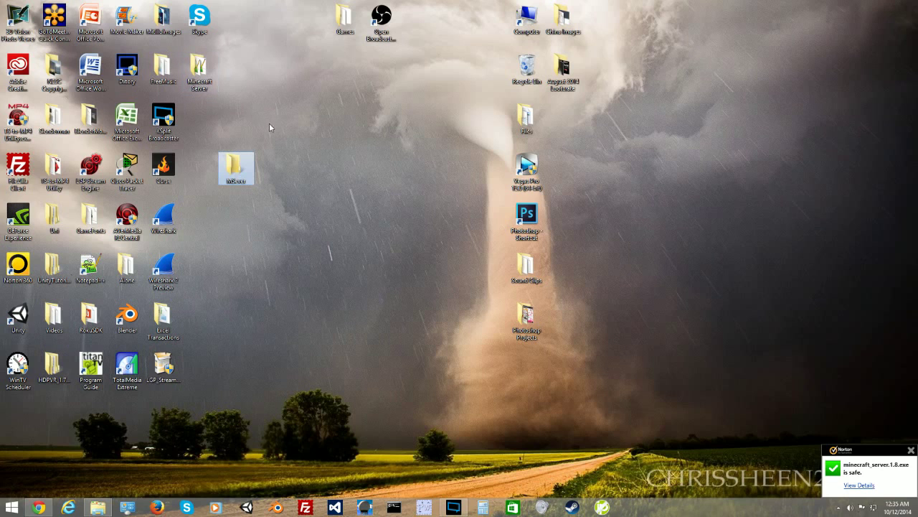
{"action": "double_click", "coordinate": [230, 170]}
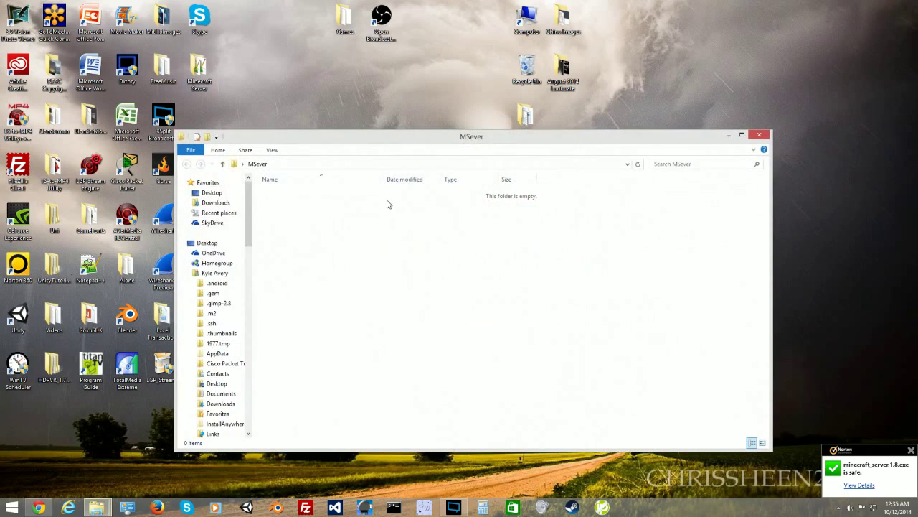
Paste minecraft_server.1.8.exe into MSever and launch the server
{"action": "right_click", "coordinate": [359, 209]}
{"action": "left_click", "coordinate": [413, 301]}
{"action": "left_click", "coordinate": [468, 263]}
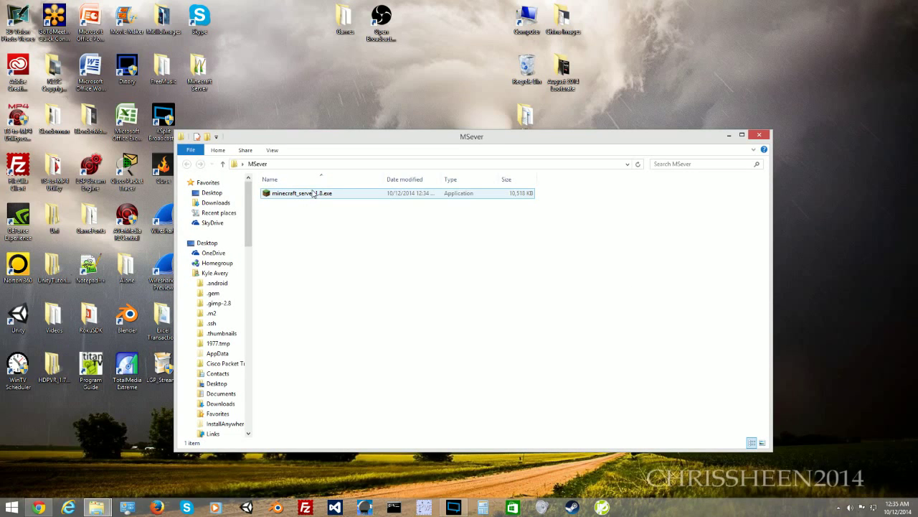
{"action": "double_click", "coordinate": [313, 192]}
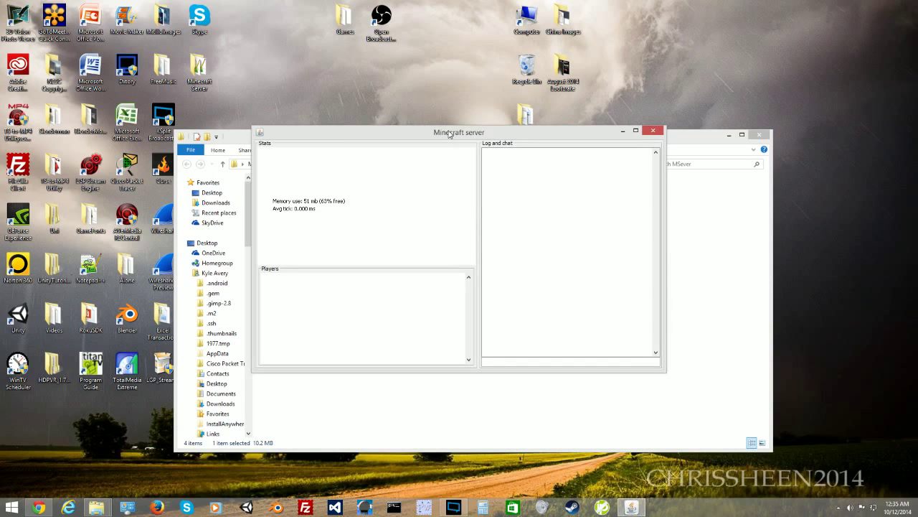
Stop the server, then look over the generated server.properties and eula.txt files
{"action": "left_click_drag", "start_coordinate": [468, 139], "coordinate": [522, 144]}
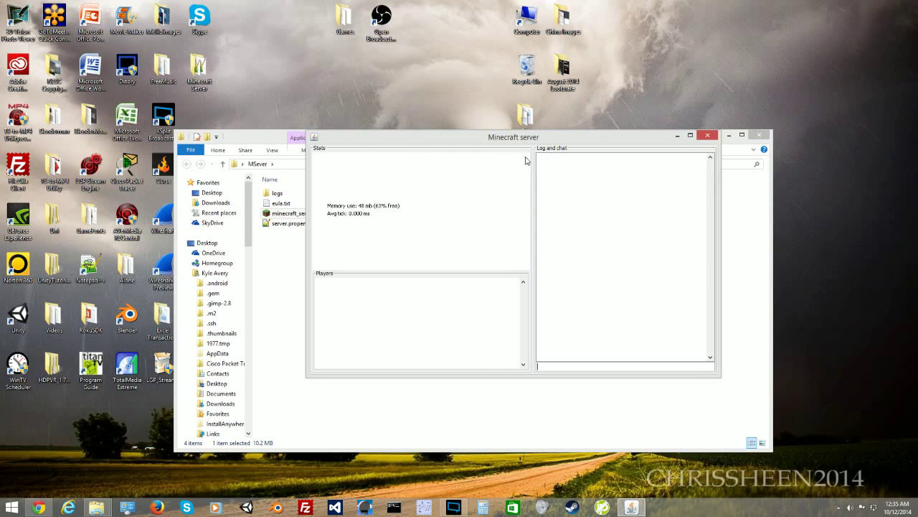
{"action": "left_click_drag", "start_coordinate": [519, 138], "coordinate": [510, 111]}
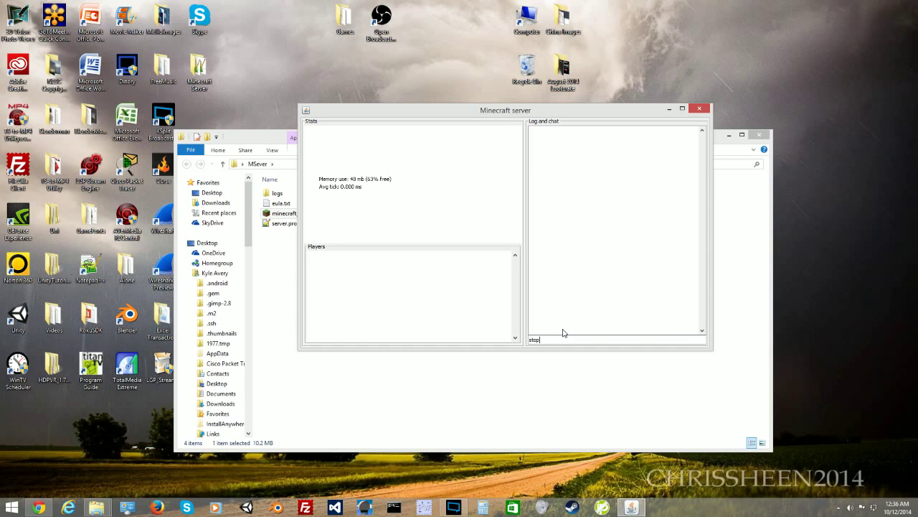
{"action": "key", "text": "Return"}
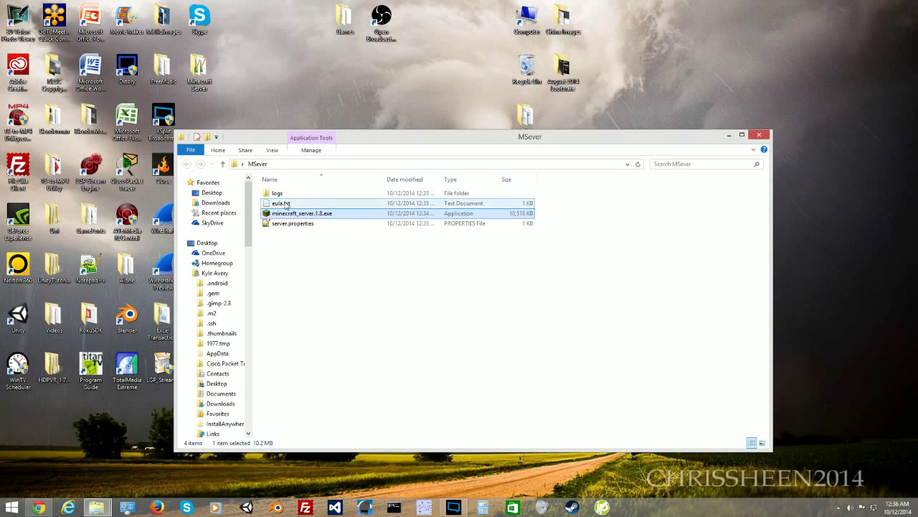
{"action": "left_click", "coordinate": [307, 224]}
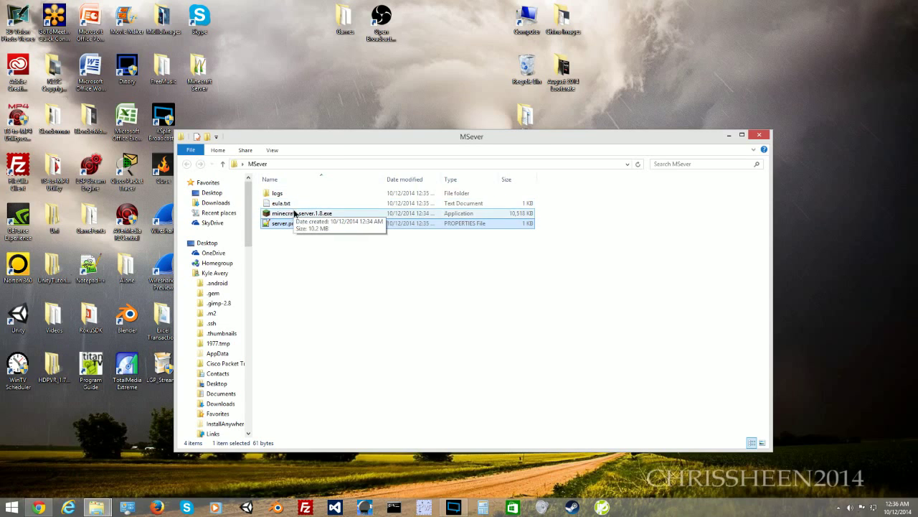
{"action": "left_click", "coordinate": [286, 213]}
{"action": "left_click", "coordinate": [286, 203]}
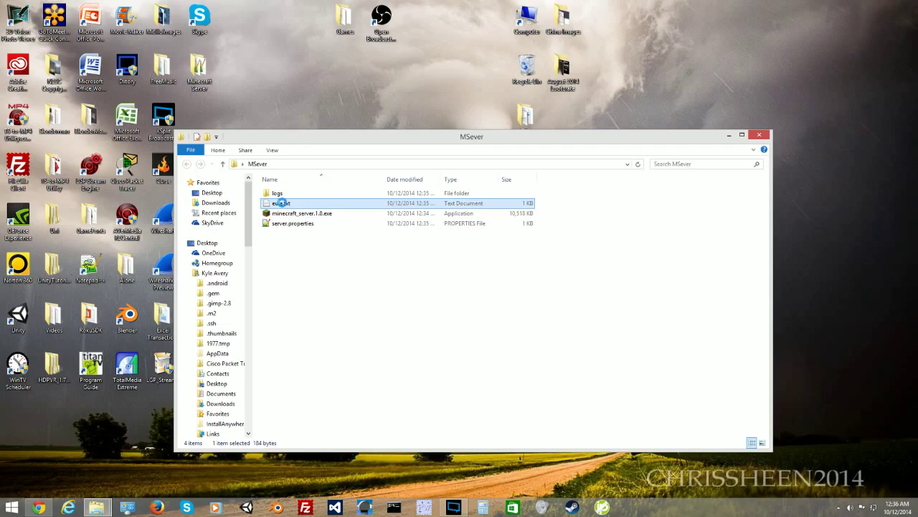
Change eula.txt to eula=true, save and close it, then reselect the server exe
{"action": "right_click", "coordinate": [283, 206]}
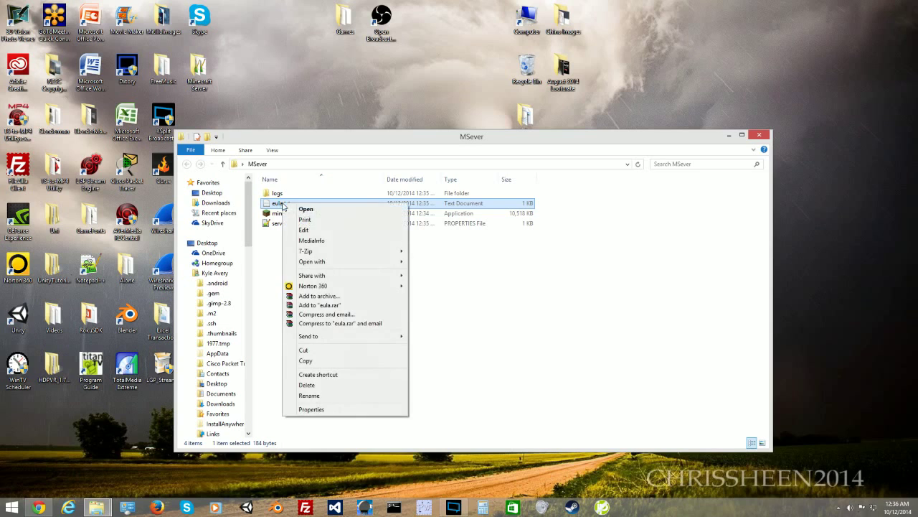
{"action": "left_click", "coordinate": [345, 210]}
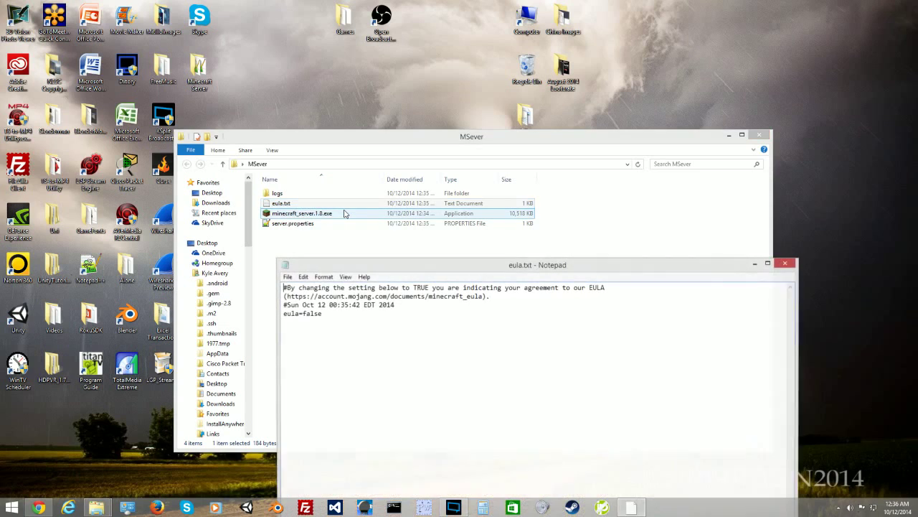
{"action": "left_click_drag", "start_coordinate": [435, 268], "coordinate": [438, 156]}
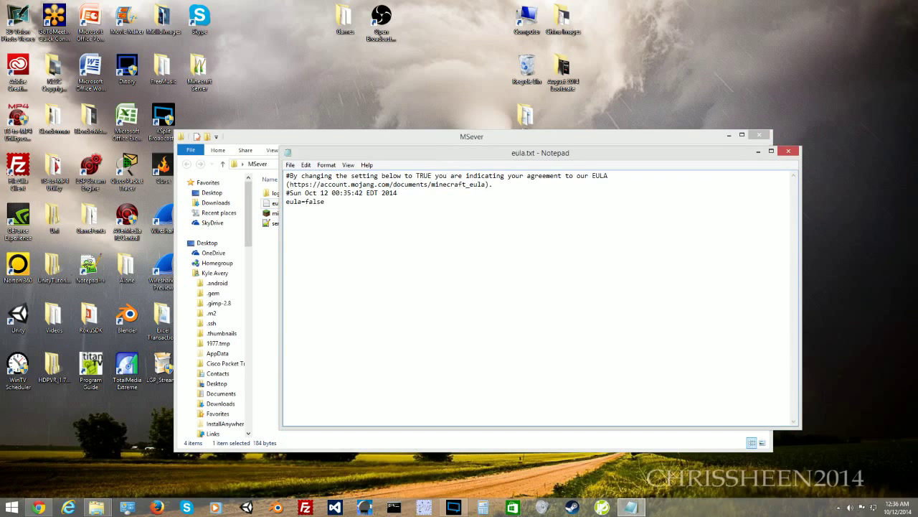
{"action": "left_click_drag", "start_coordinate": [305, 202], "coordinate": [325, 201]}
{"action": "type", "text": "tru"}
{"action": "left_click", "coordinate": [291, 165]}
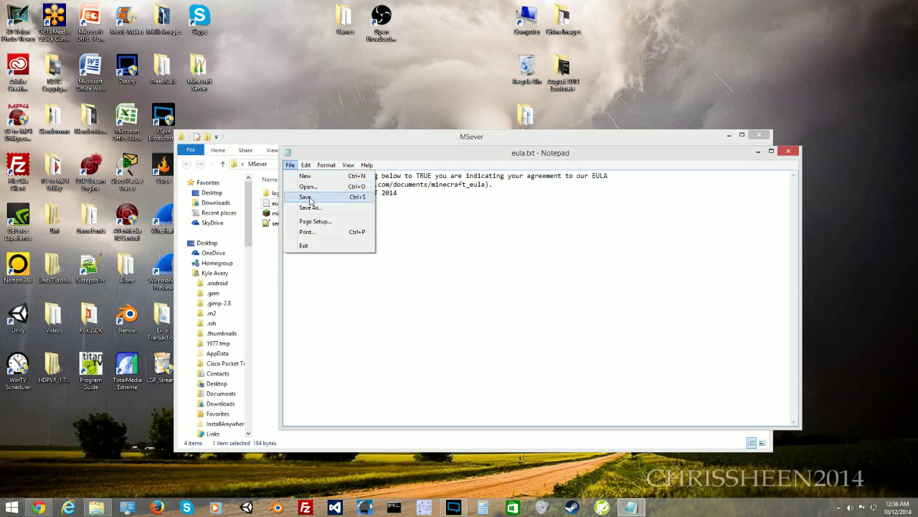
{"action": "left_click", "coordinate": [310, 198]}
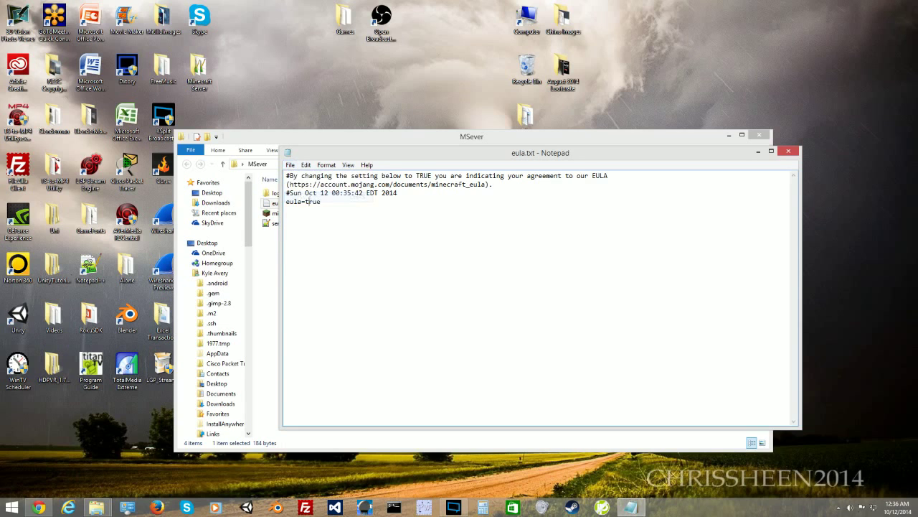
{"action": "left_click", "coordinate": [788, 150]}
{"action": "left_click", "coordinate": [327, 215]}
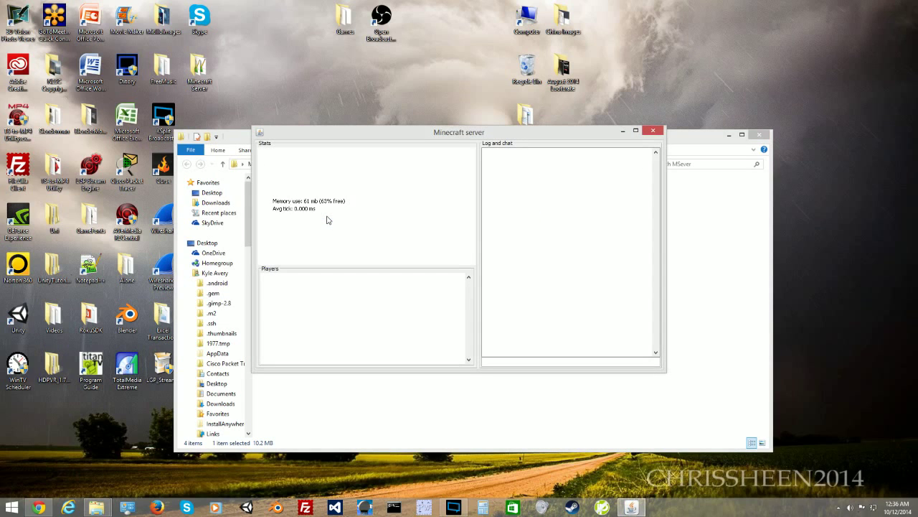
Go over MSever's banned-players.json, ops.json, server.properties, usercache.json and whitelist.json files
{"action": "left_click_drag", "start_coordinate": [436, 138], "coordinate": [665, 115]}
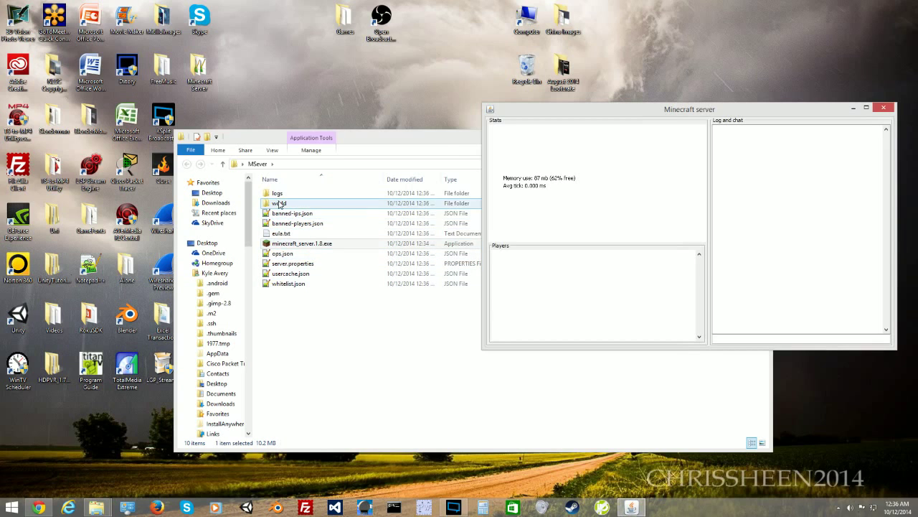
{"action": "left_click", "coordinate": [279, 204]}
{"action": "double_click", "coordinate": [307, 224]}
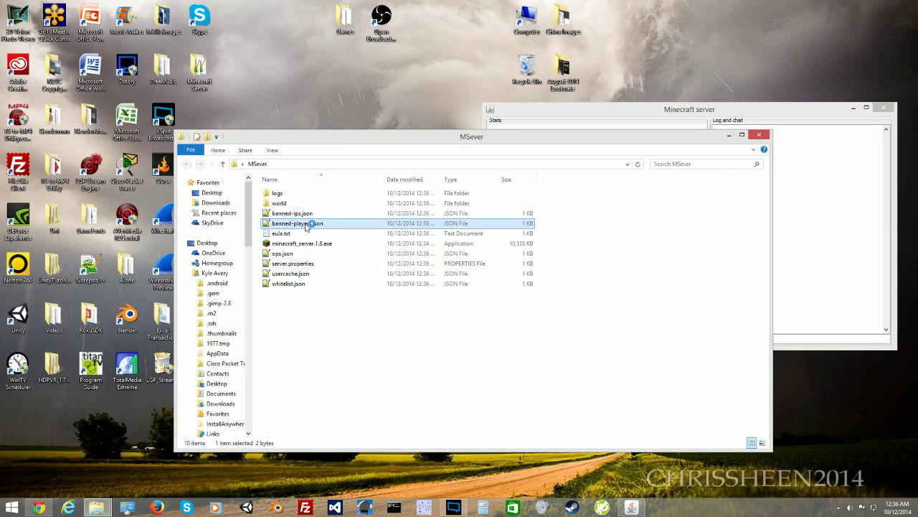
{"action": "double_click", "coordinate": [313, 254]}
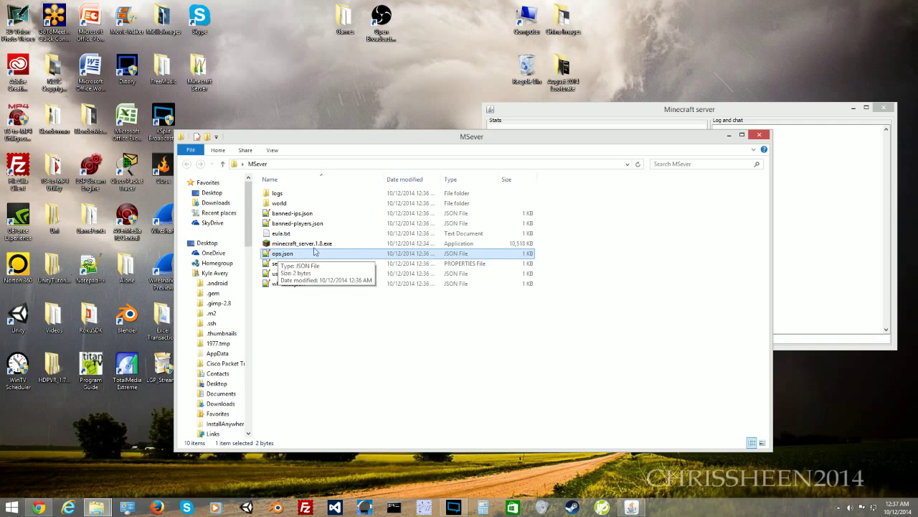
{"action": "left_click", "coordinate": [306, 267]}
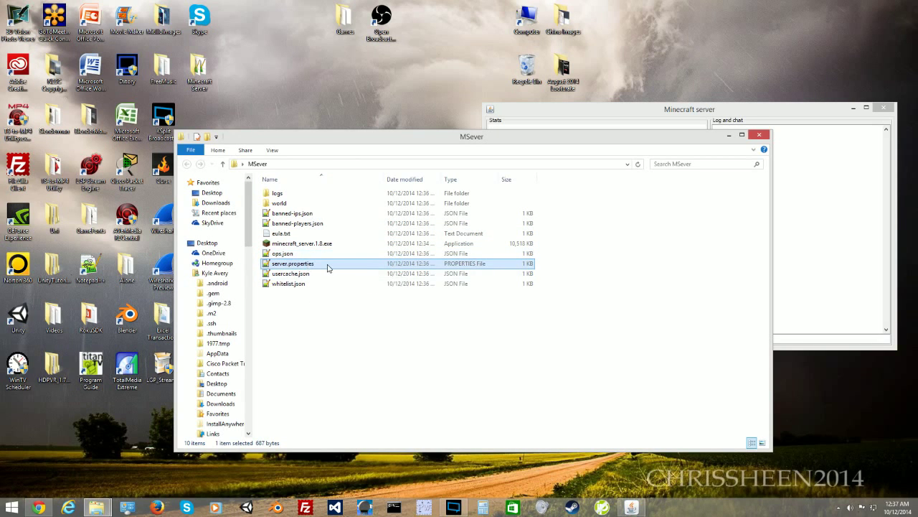
{"action": "key", "text": "Down"}
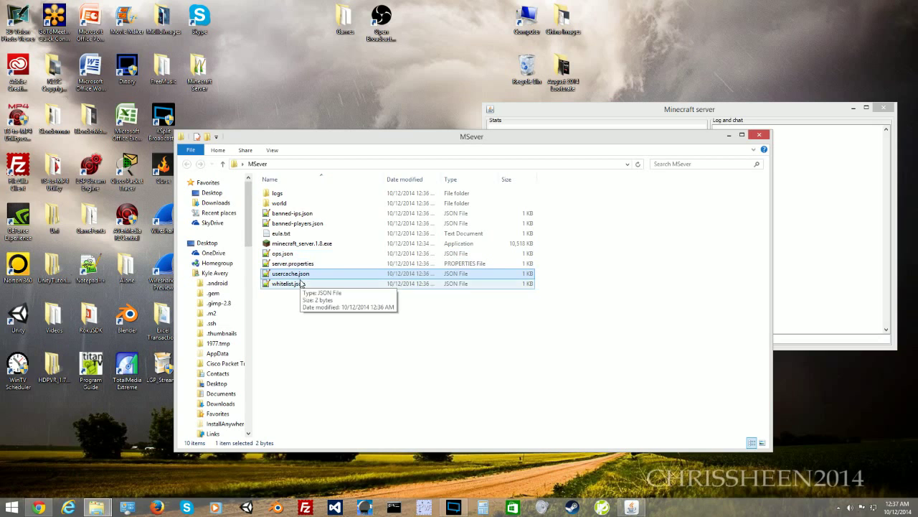
{"action": "left_click", "coordinate": [313, 282]}
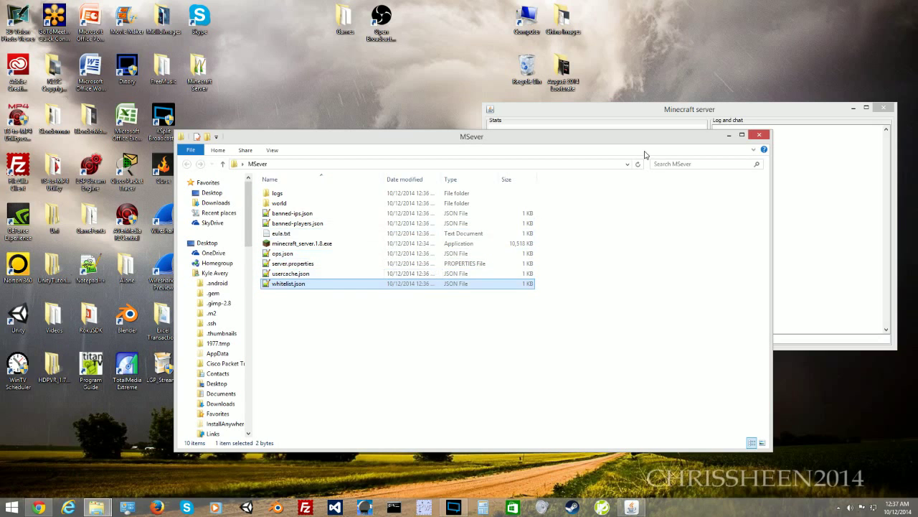
Minimize the running Minecraft server window
{"action": "left_click_drag", "start_coordinate": [646, 141], "coordinate": [537, 136]}
{"action": "left_click", "coordinate": [786, 116]}
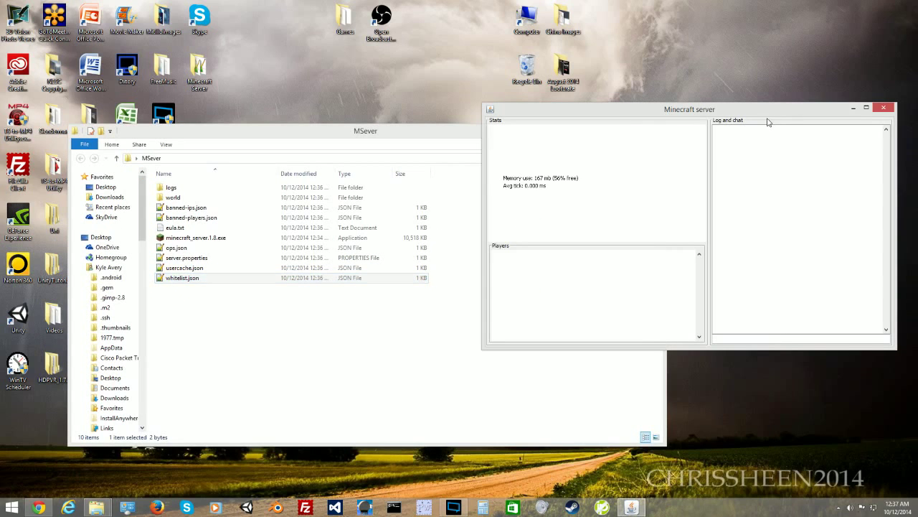
{"action": "left_click", "coordinate": [855, 109]}
{"action": "left_click_drag", "start_coordinate": [434, 133], "coordinate": [599, 118]}
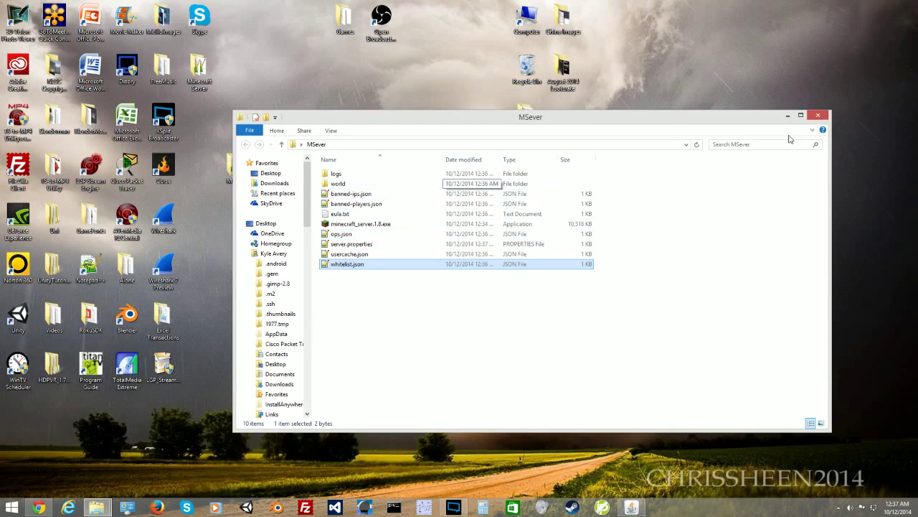
Open the existing Minecraft Server folder, close MSever, and open its server.properties
{"action": "double_click", "coordinate": [200, 64]}
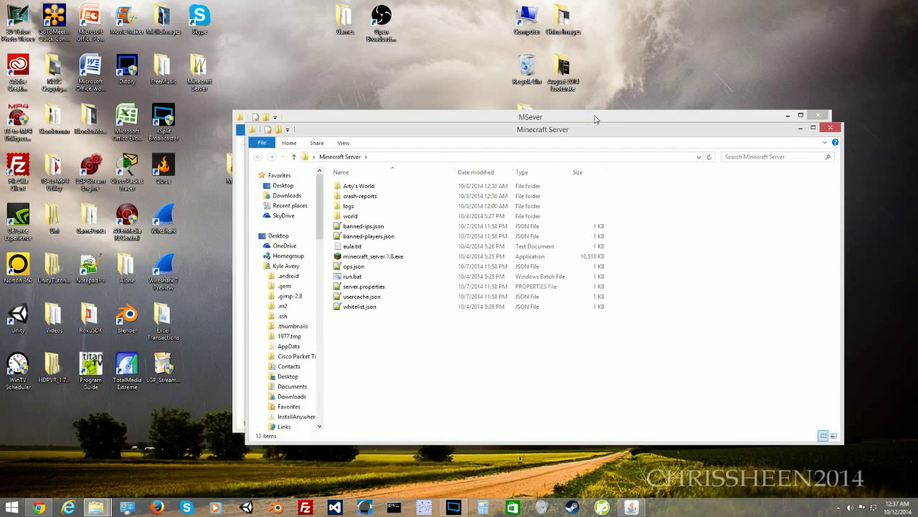
{"action": "left_click", "coordinate": [595, 120]}
{"action": "left_click", "coordinate": [818, 116]}
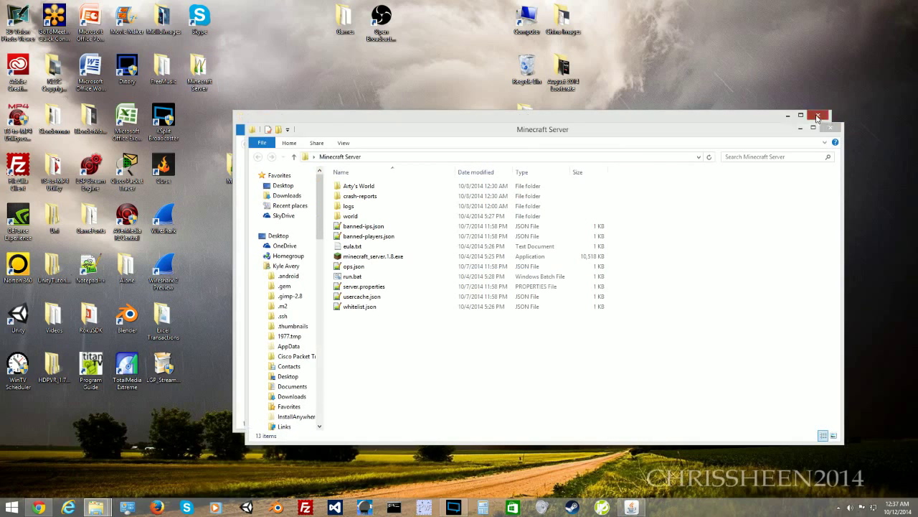
{"action": "left_click_drag", "start_coordinate": [610, 133], "coordinate": [569, 157]}
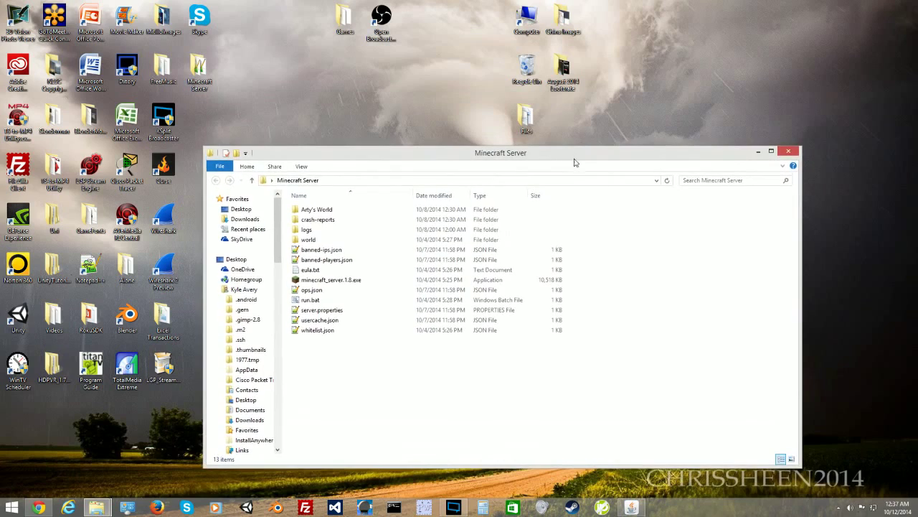
{"action": "left_click_drag", "start_coordinate": [340, 150], "coordinate": [511, 120]}
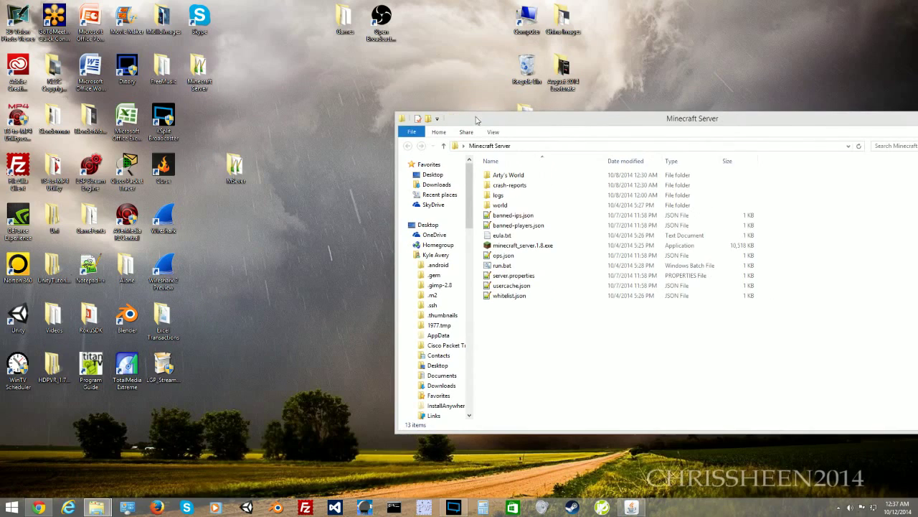
{"action": "left_click_drag", "start_coordinate": [234, 169], "coordinate": [199, 118]}
{"action": "left_click_drag", "start_coordinate": [500, 127], "coordinate": [318, 117]}
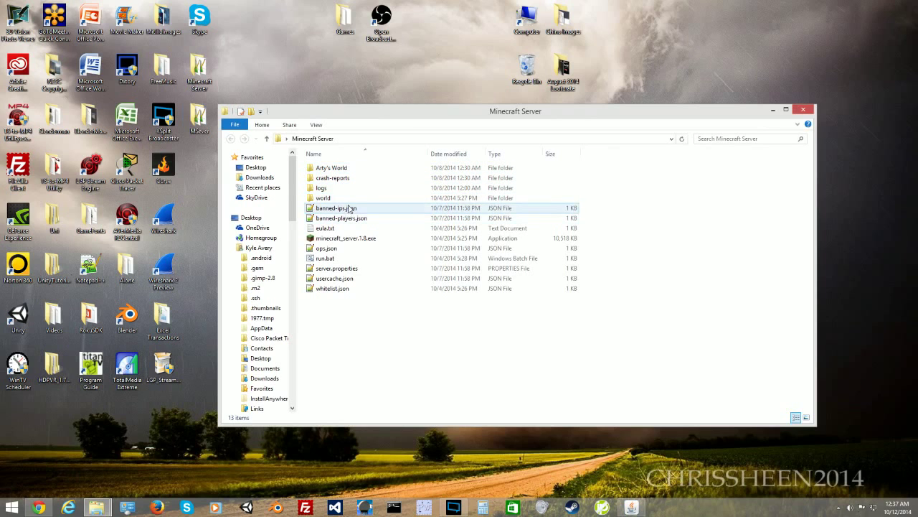
{"action": "double_click", "coordinate": [346, 272]}
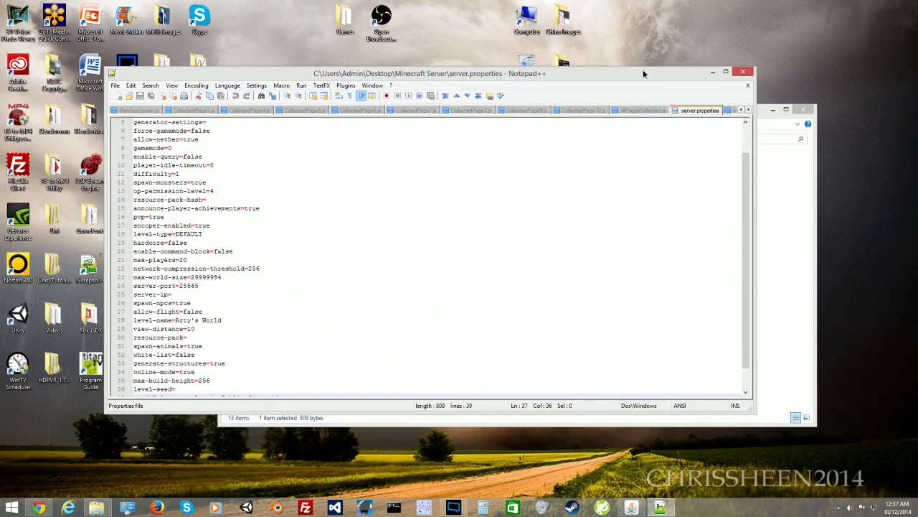
Maximize Notepad++ and zoom in twice on the server.properties text
{"action": "left_click_drag", "start_coordinate": [643, 70], "coordinate": [647, 75]}
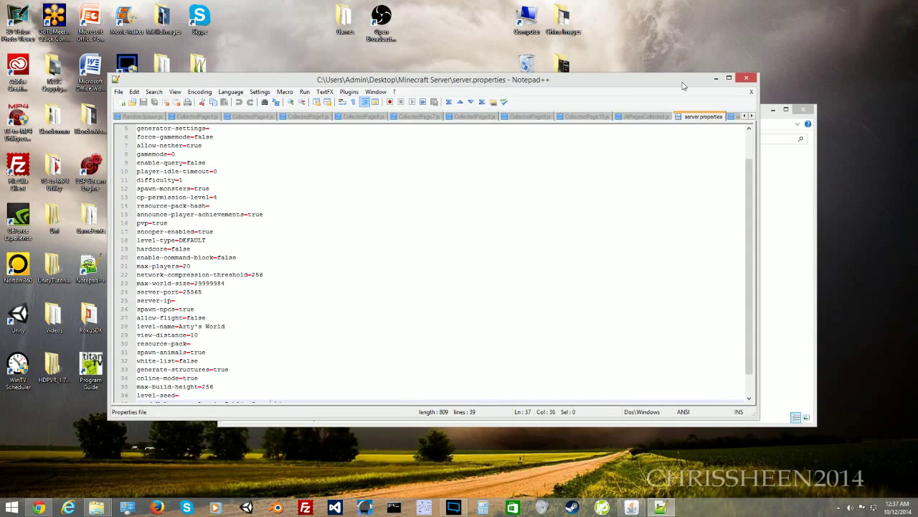
{"action": "left_click", "coordinate": [729, 79]}
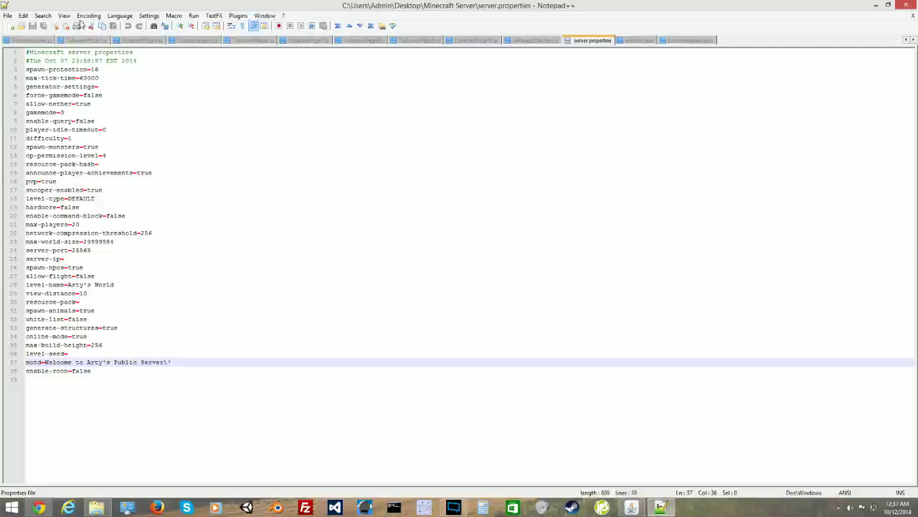
{"action": "left_click", "coordinate": [180, 27]}
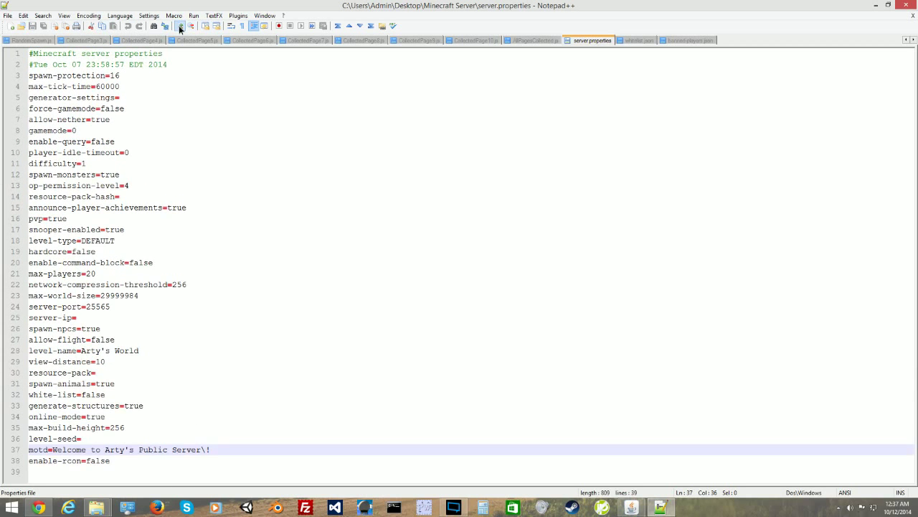
{"action": "left_click", "coordinate": [180, 27]}
{"action": "scroll", "coordinate": [459, 265], "scroll_direction": "down", "scroll_amount": 2}
{"action": "scroll", "coordinate": [460, 265], "scroll_direction": "up", "scroll_amount": 2}
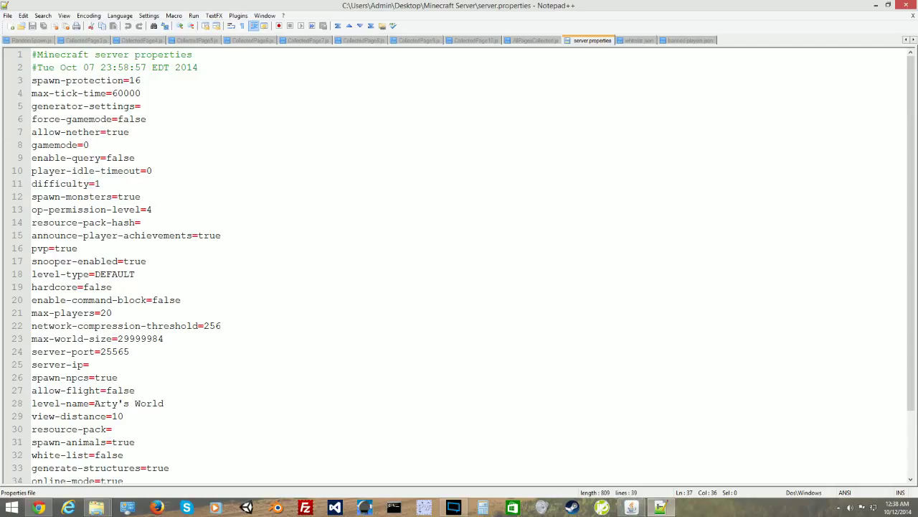
{"action": "scroll", "coordinate": [459, 265], "scroll_direction": "down", "scroll_amount": 1}
{"action": "scroll", "coordinate": [460, 266], "scroll_direction": "up", "scroll_amount": 1}
{"action": "scroll", "coordinate": [460, 267], "scroll_direction": "down", "scroll_amount": 1}
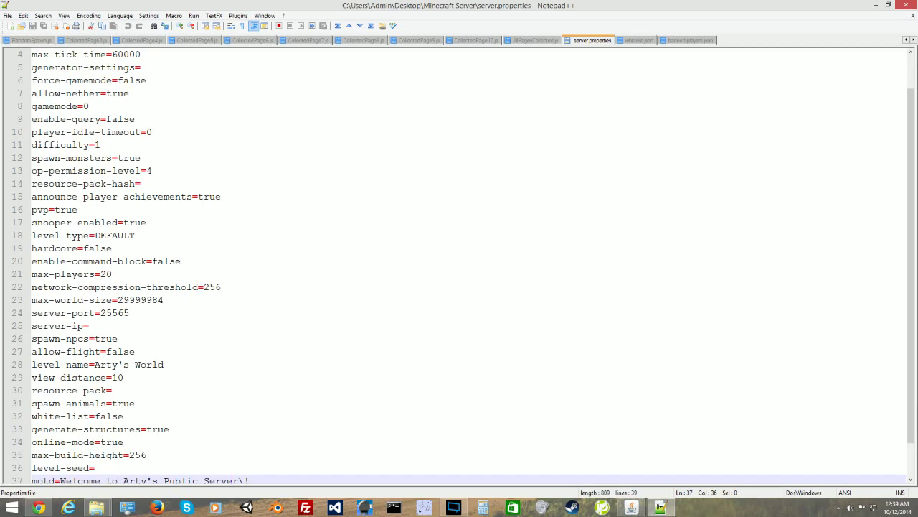
{"action": "scroll", "coordinate": [459, 267], "scroll_direction": "down", "scroll_amount": 1}
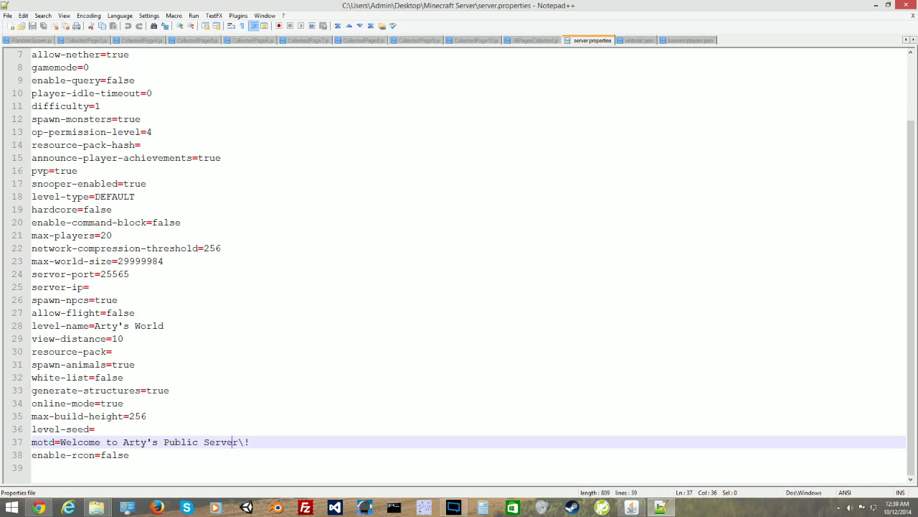
{"action": "scroll", "coordinate": [459, 267], "scroll_direction": "up", "scroll_amount": 2}
{"action": "left_click", "coordinate": [152, 209]}
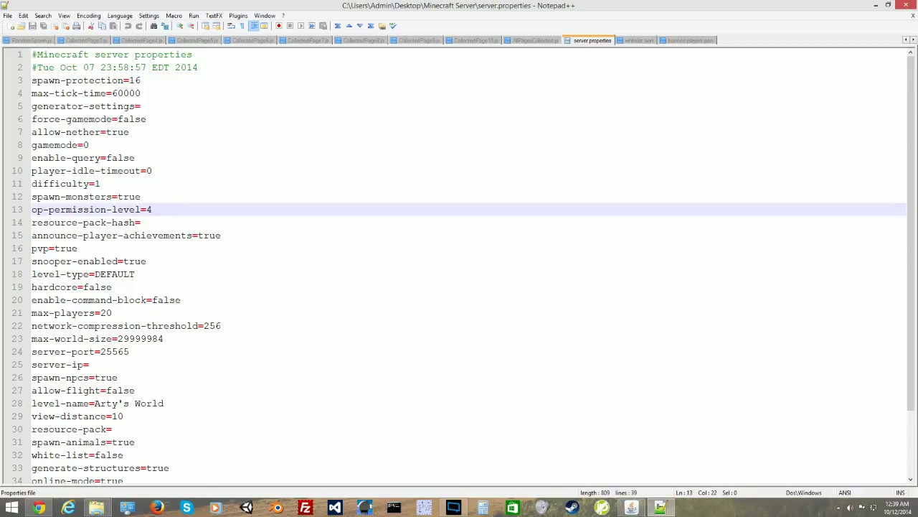
{"action": "left_click", "coordinate": [142, 223]}
{"action": "left_click", "coordinate": [201, 235]}
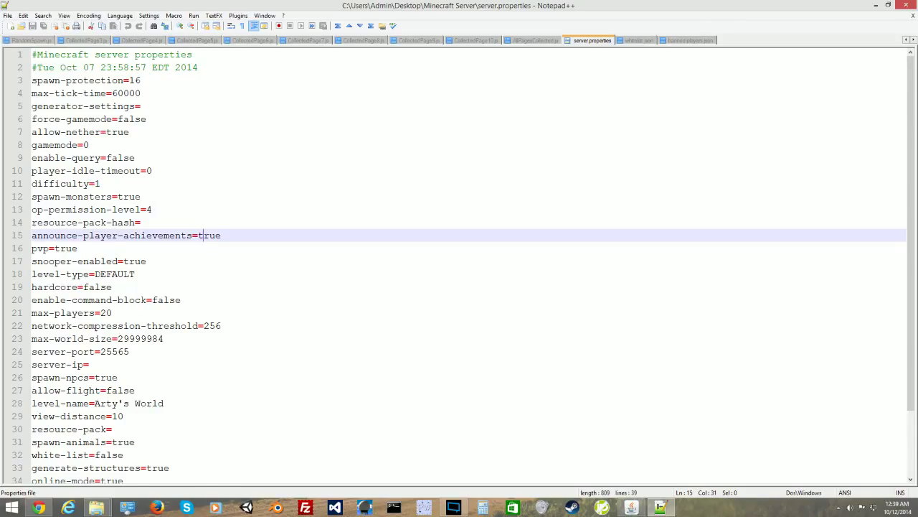
{"action": "scroll", "coordinate": [201, 235], "scroll_direction": "down", "scroll_amount": 1}
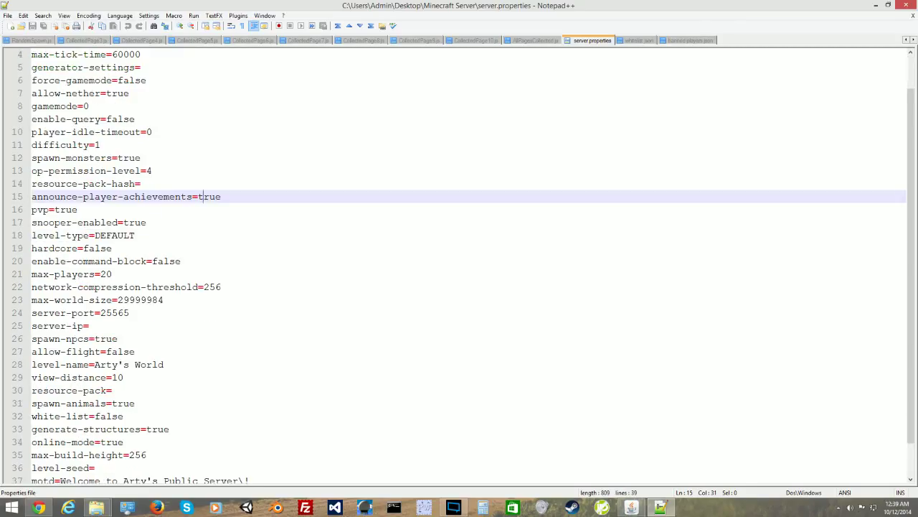
{"action": "left_click", "coordinate": [43, 210]}
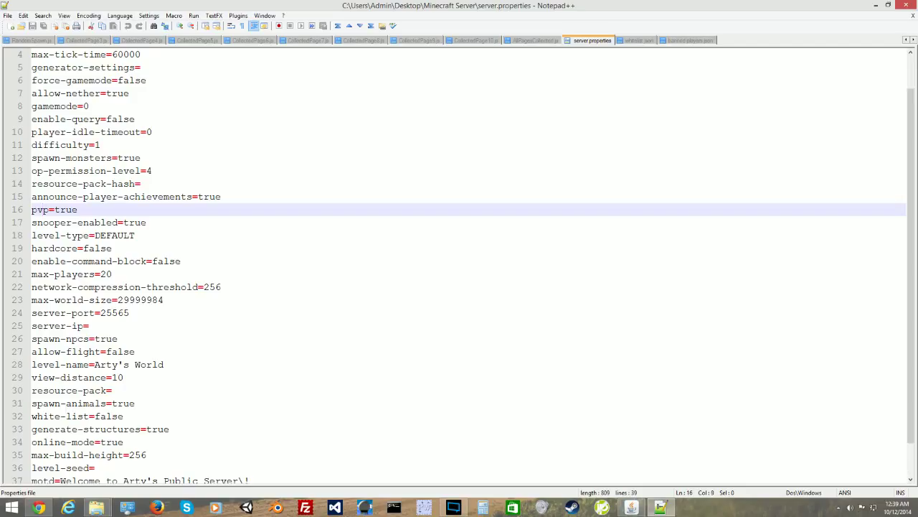
{"action": "left_click", "coordinate": [146, 222]}
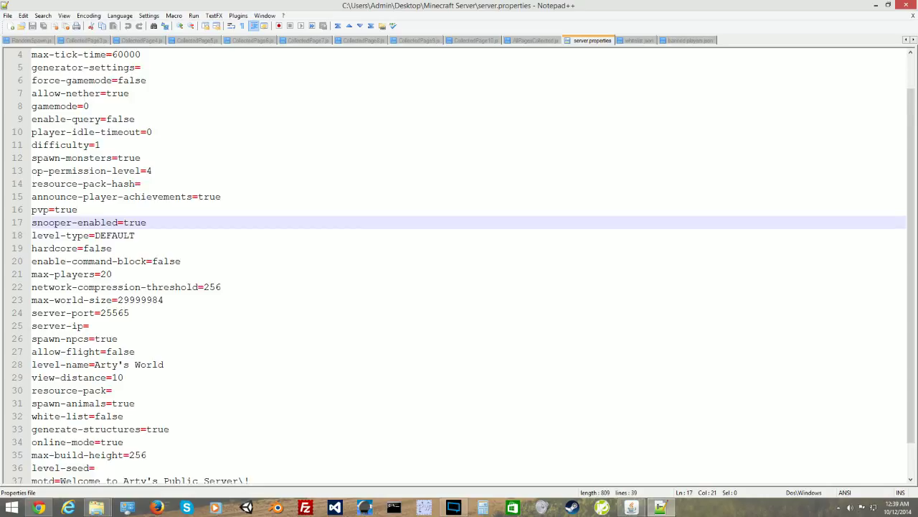
{"action": "scroll", "coordinate": [147, 223], "scroll_direction": "down", "scroll_amount": 1}
{"action": "left_click", "coordinate": [135, 196]}
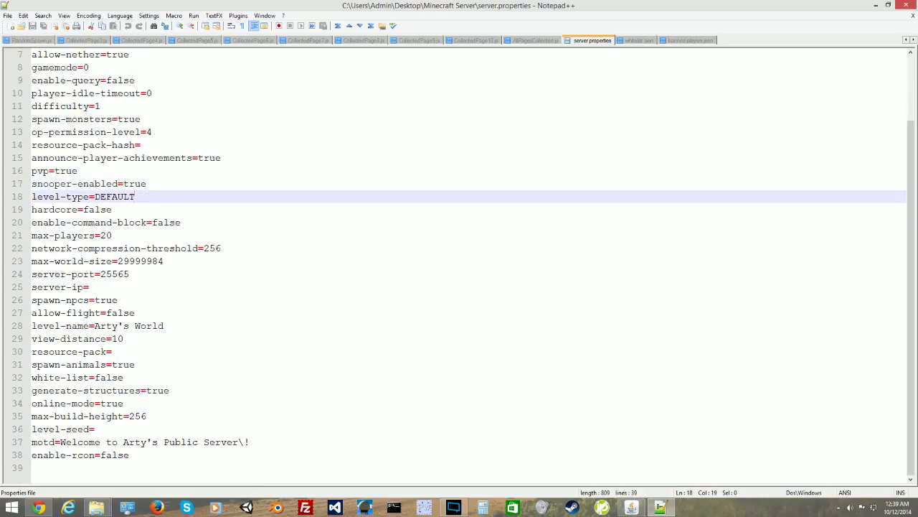
{"action": "left_click", "coordinate": [112, 209]}
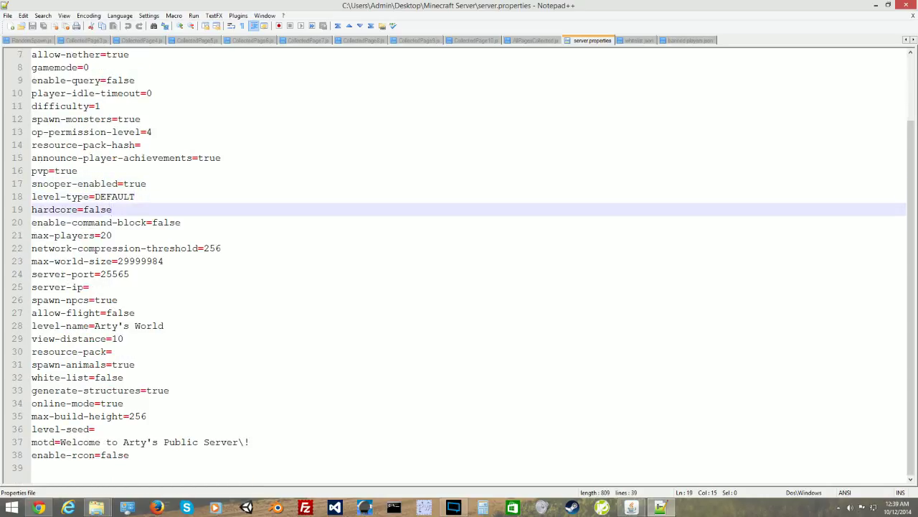
{"action": "left_click", "coordinate": [181, 222]}
{"action": "left_click", "coordinate": [112, 235]}
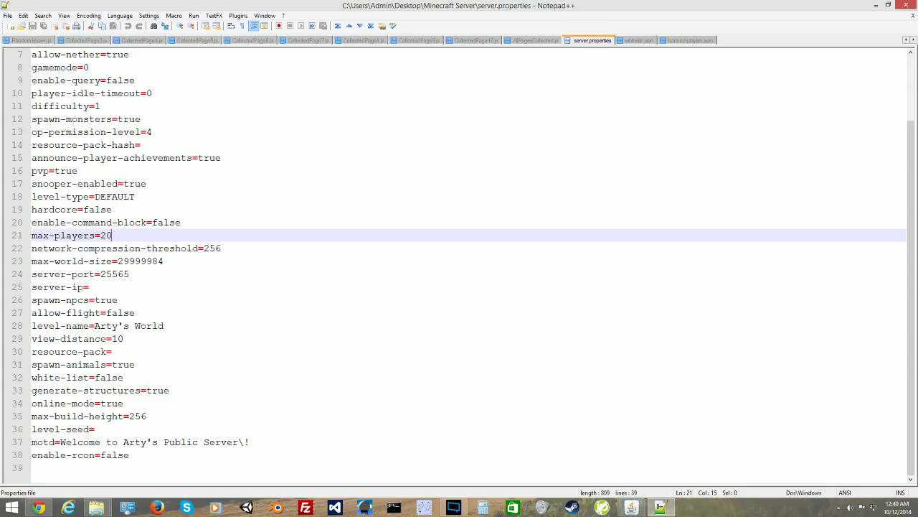
{"action": "left_click", "coordinate": [100, 274]}
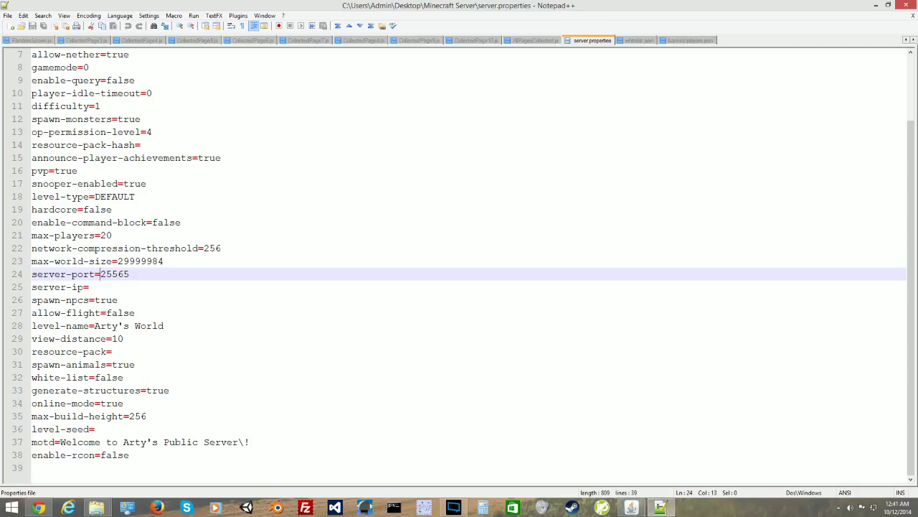
{"action": "key", "text": "shift+Right"}
{"action": "key", "text": "shift+Right"}
{"action": "key", "text": "shift+Right"}
{"action": "key", "text": "Right"}
{"action": "left_click_drag", "start_coordinate": [94, 325], "coordinate": [164, 326]}
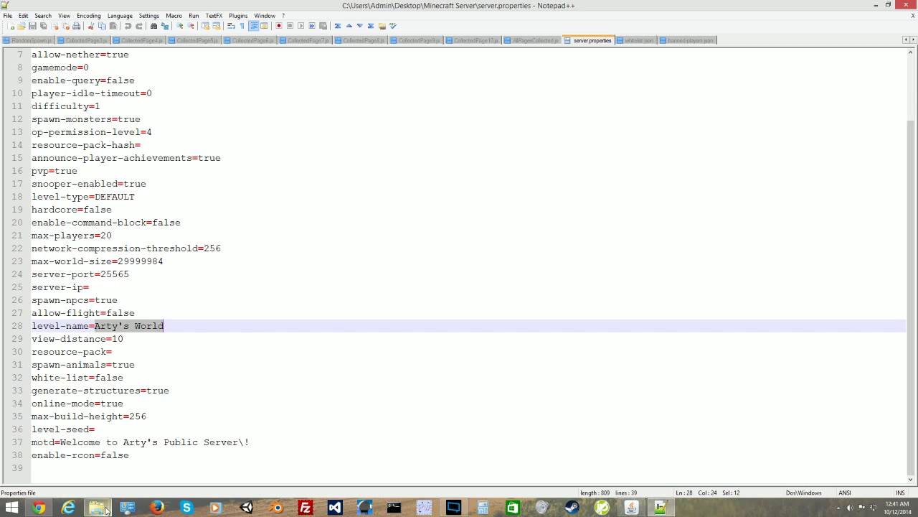
{"action": "mouse_move", "coordinate": [96, 507]}
{"action": "left_click", "coordinate": [165, 452]}
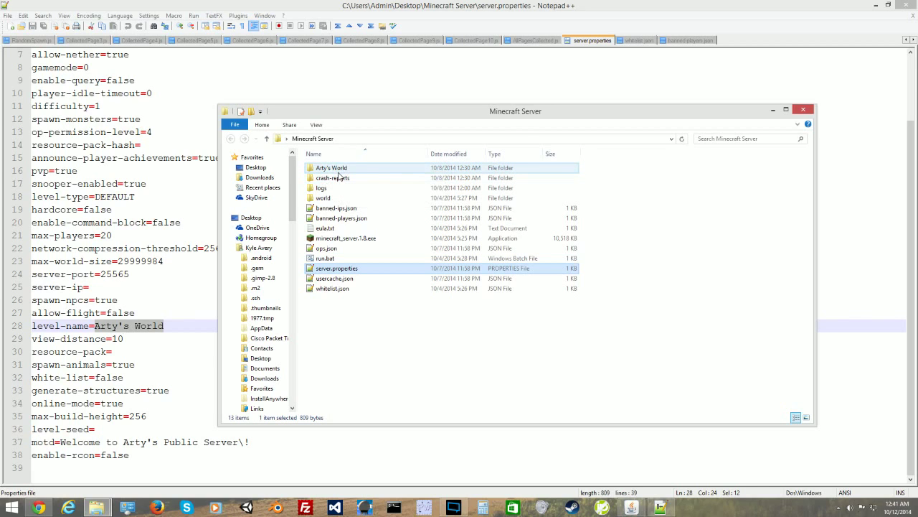
{"action": "mouse_move", "coordinate": [339, 174]}
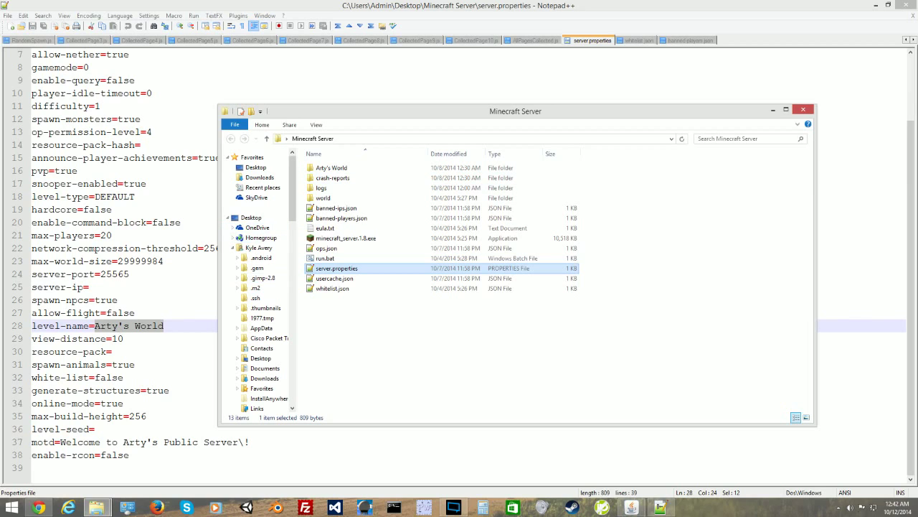
{"action": "left_click", "coordinate": [773, 110]}
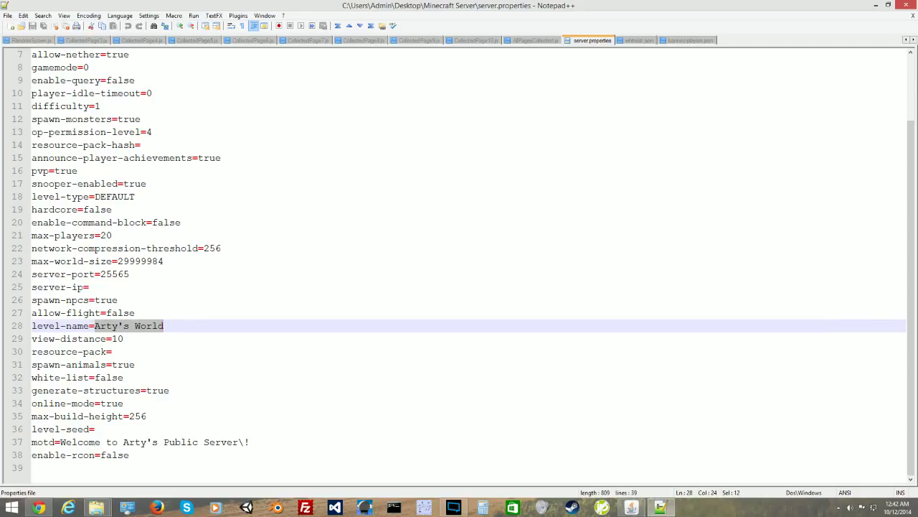
{"action": "left_click", "coordinate": [124, 377]}
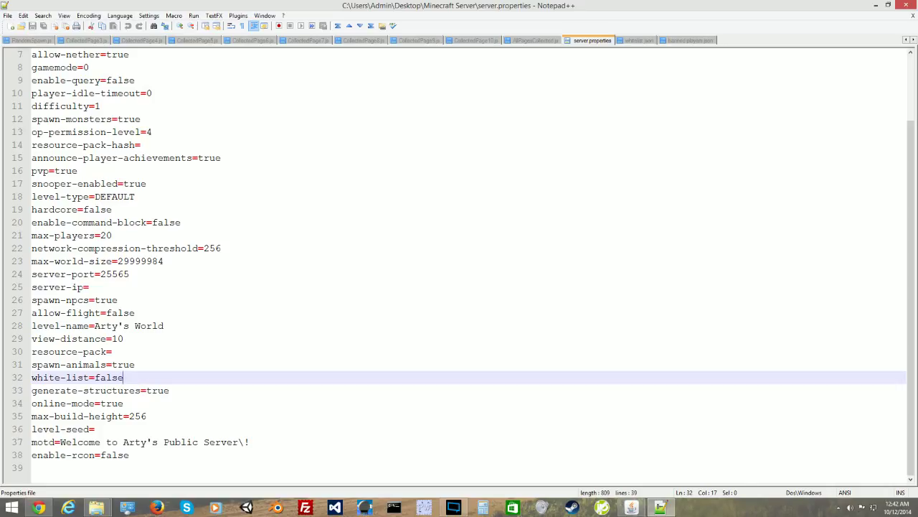
Highlight the motd text, scroll back to the top, and close Notepad++
{"action": "left_click_drag", "start_coordinate": [60, 442], "coordinate": [249, 442]}
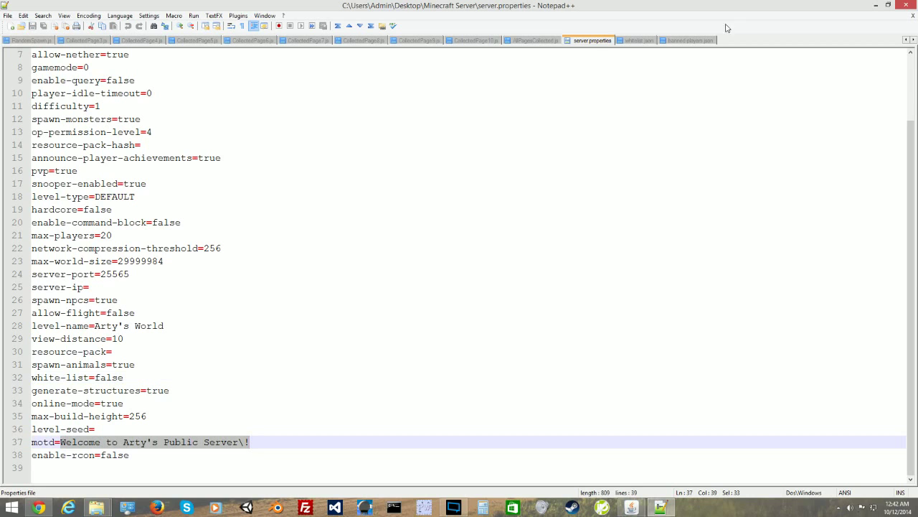
{"action": "scroll", "coordinate": [459, 265], "scroll_direction": "up", "scroll_amount": 2}
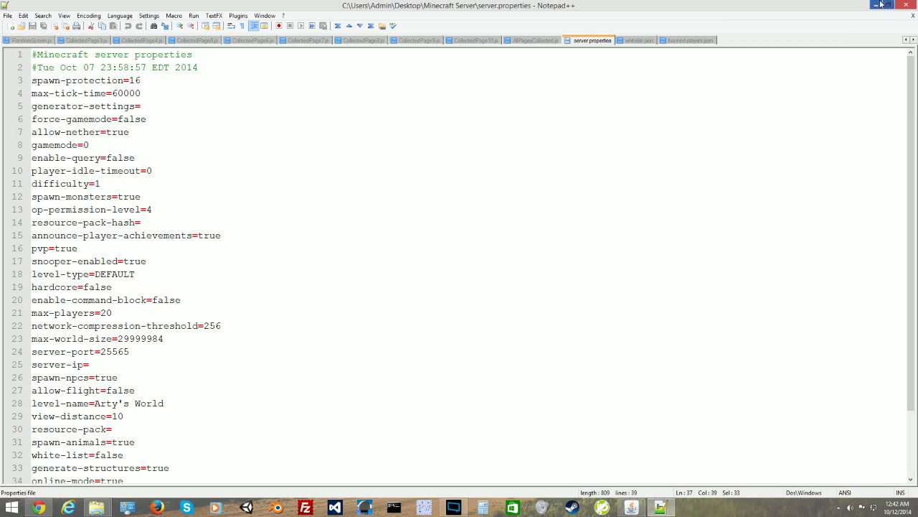
{"action": "left_click", "coordinate": [906, 5]}
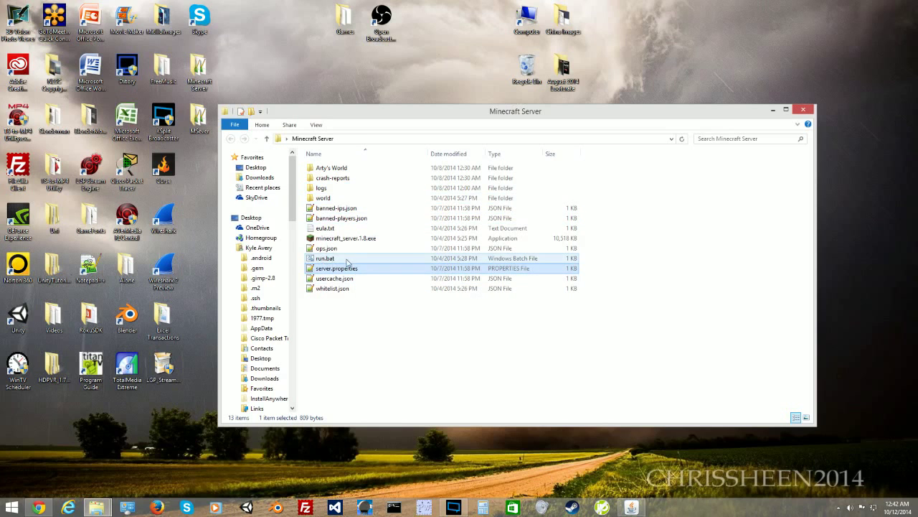
Edit run.bat to show its javaw -Xms2048m -Xmx2048m launch command in Notepad
{"action": "right_click", "coordinate": [336, 260]}
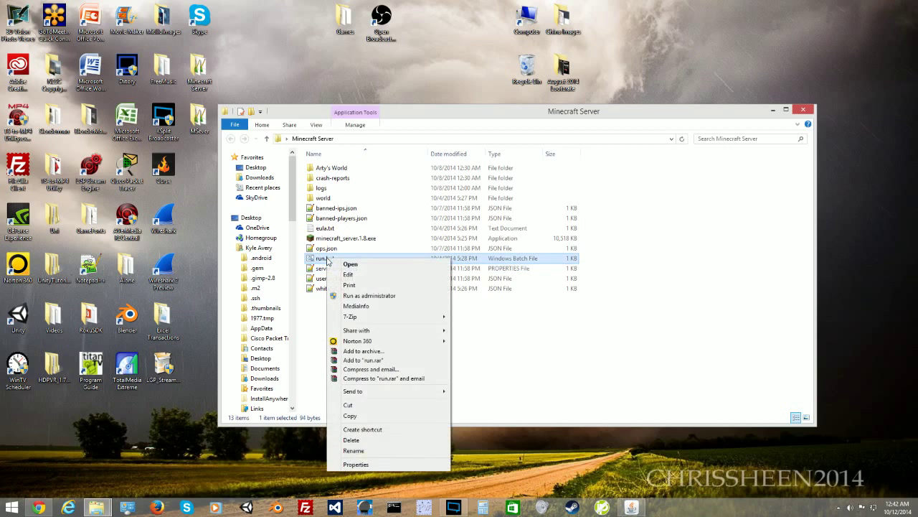
{"action": "left_click", "coordinate": [349, 275]}
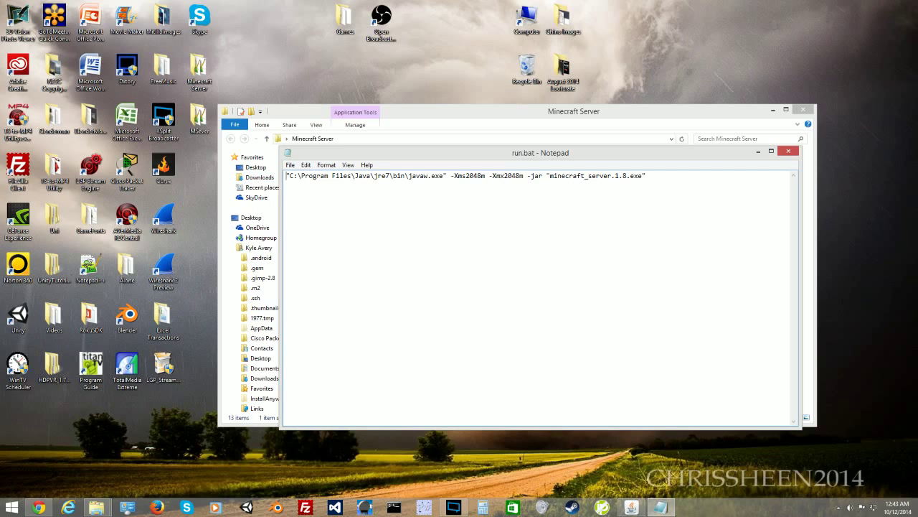
{"action": "left_click_drag", "start_coordinate": [290, 176], "coordinate": [444, 176]}
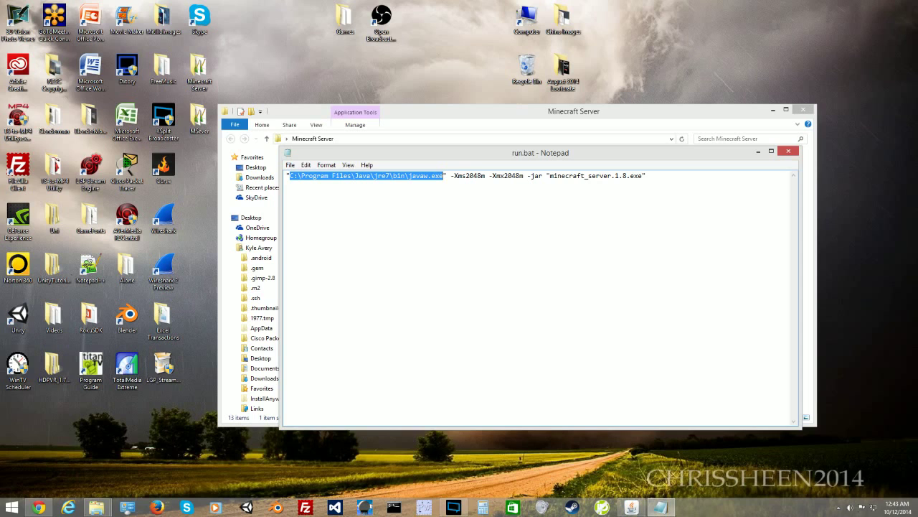
{"action": "left_click_drag", "start_coordinate": [466, 176], "coordinate": [482, 176]}
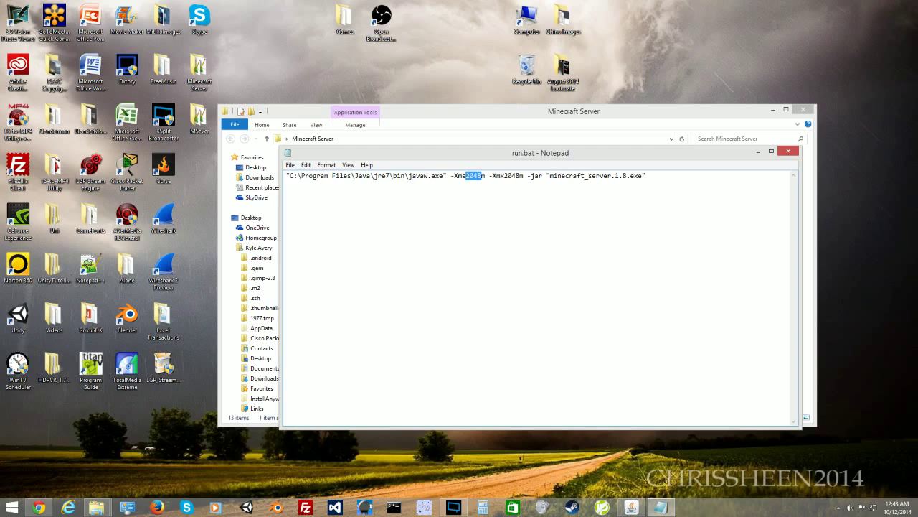
{"action": "left_click_drag", "start_coordinate": [550, 176], "coordinate": [643, 176]}
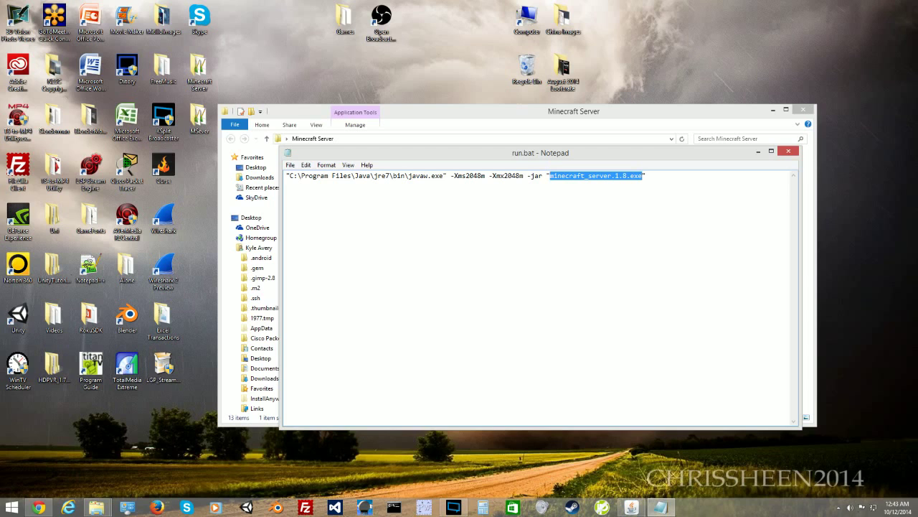
{"action": "left_click_drag", "start_coordinate": [465, 176], "coordinate": [482, 176]}
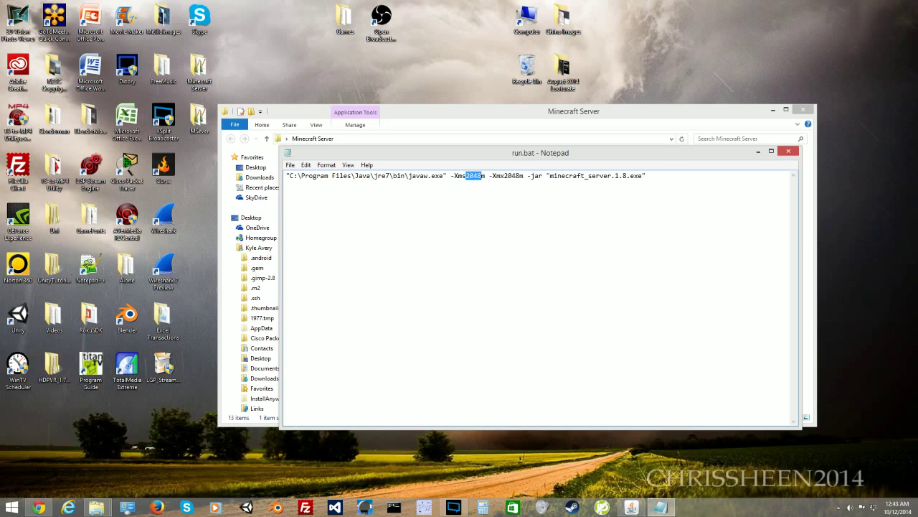
{"action": "key", "text": "Left"}
{"action": "key", "text": "shift+Right"}
{"action": "key", "text": "shift+Right"}
{"action": "left_click", "coordinate": [478, 176]}
{"action": "left_click_drag", "start_coordinate": [465, 175], "coordinate": [484, 176]}
{"action": "left_click", "coordinate": [477, 179]}
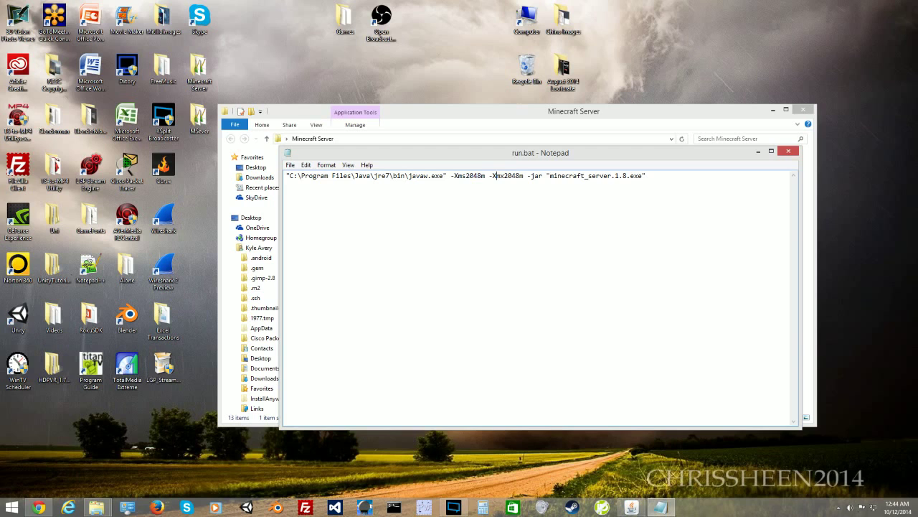